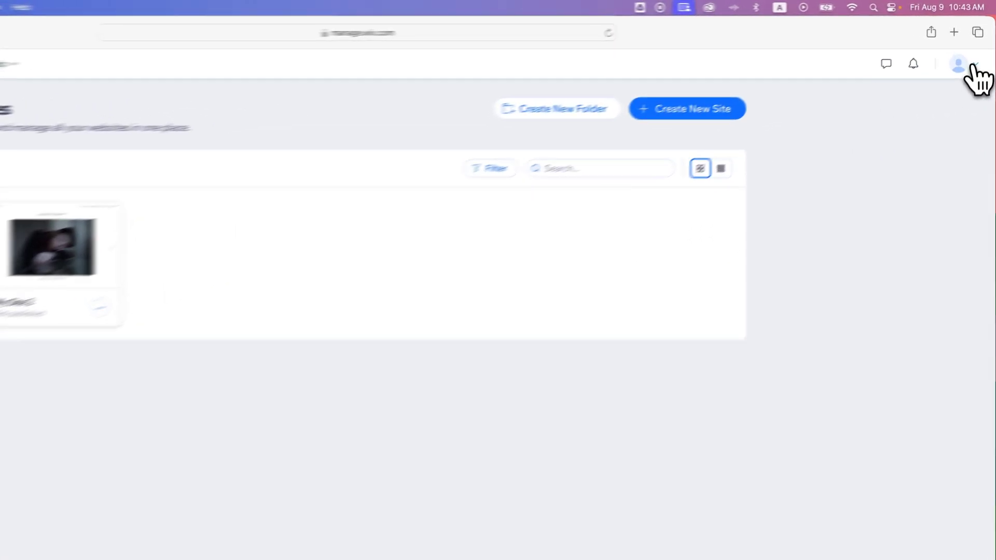
# - Go to Account Settings from the profile avatar menu in the top bar
pyautogui.click(969, 49)
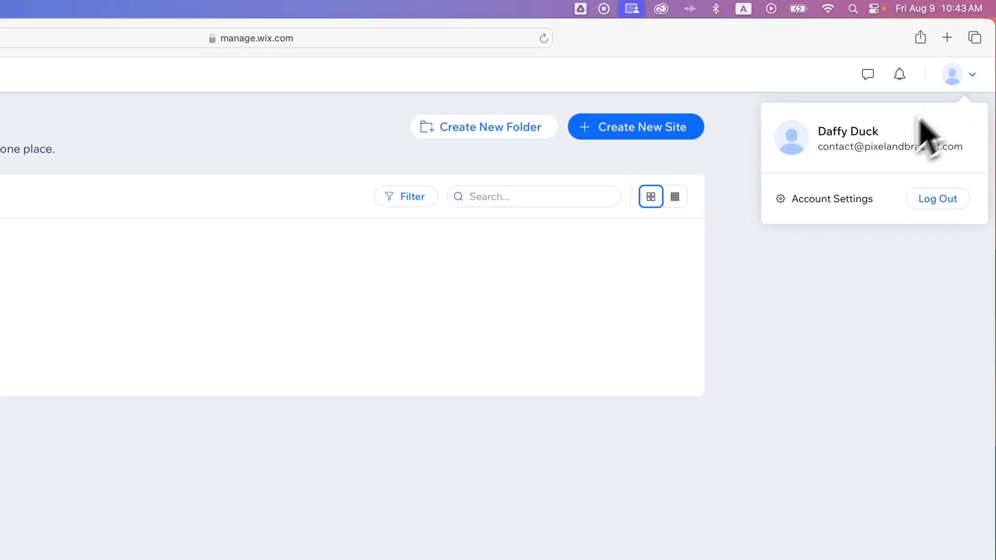
pyautogui.click(852, 199)
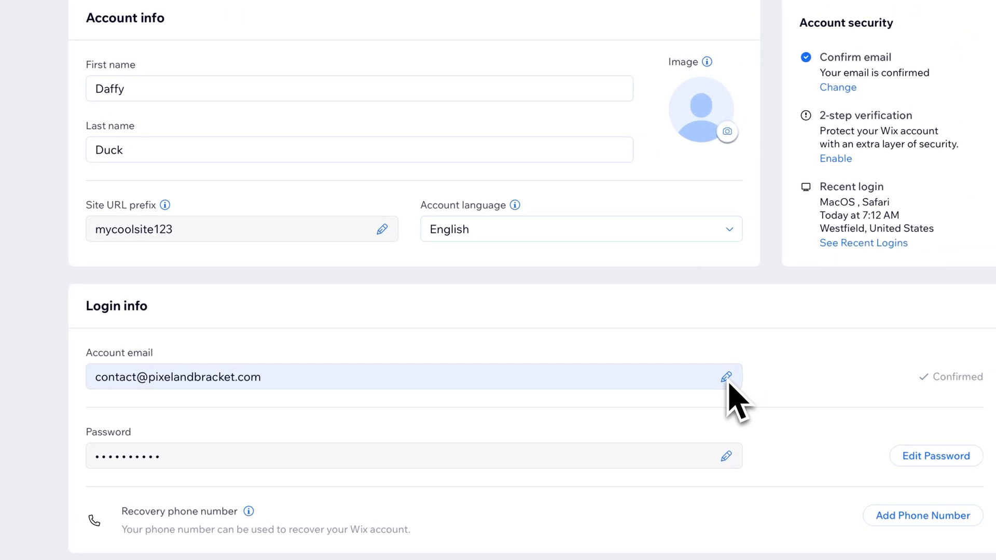
# - Edit the Account email, enter the password and the new address twice, and submit
pyautogui.click(727, 380)
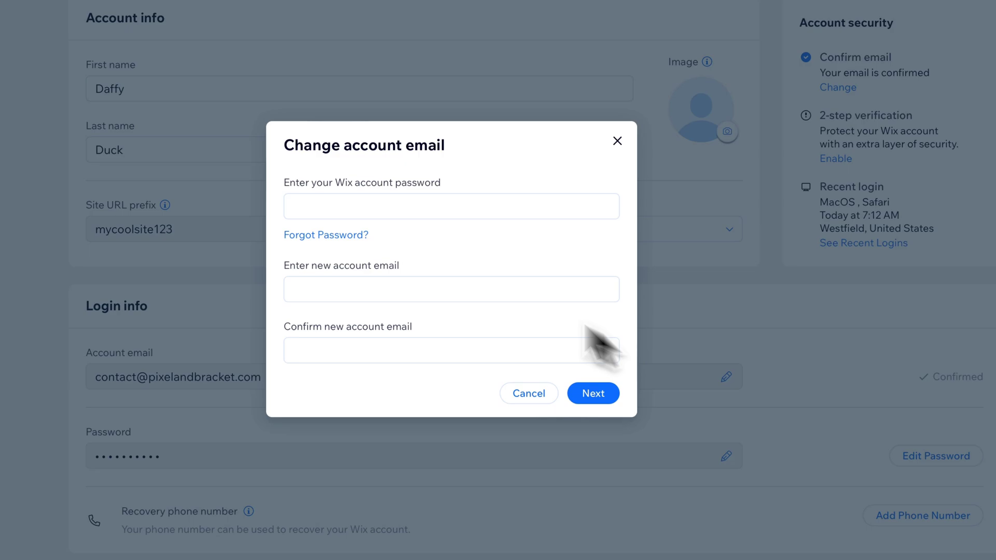
pyautogui.click(398, 206)
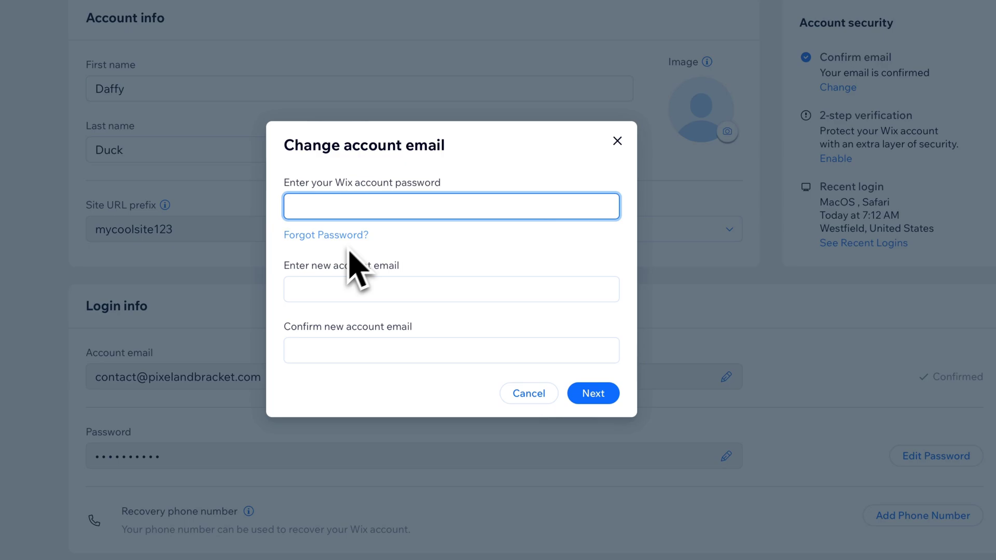
pyautogui.click(327, 290)
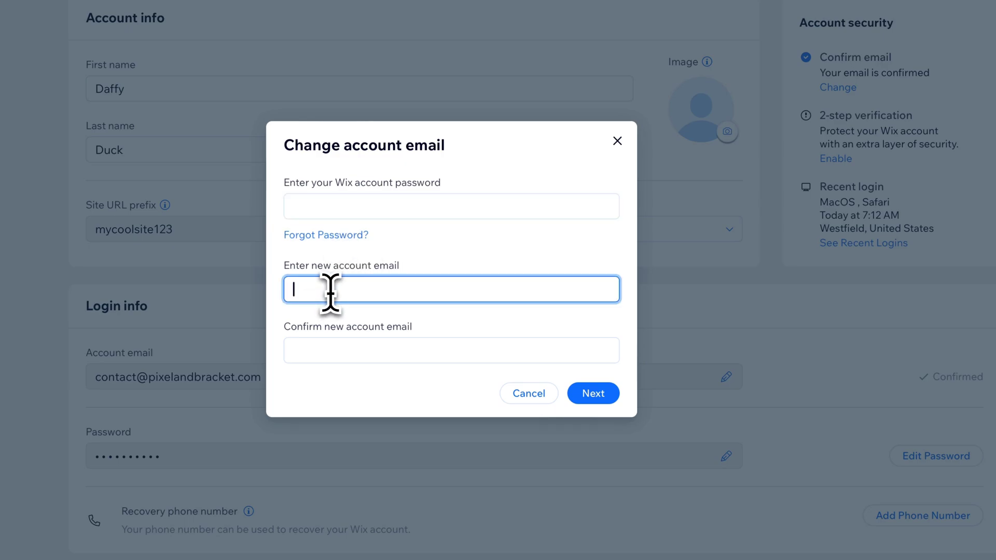
pyautogui.click(335, 350)
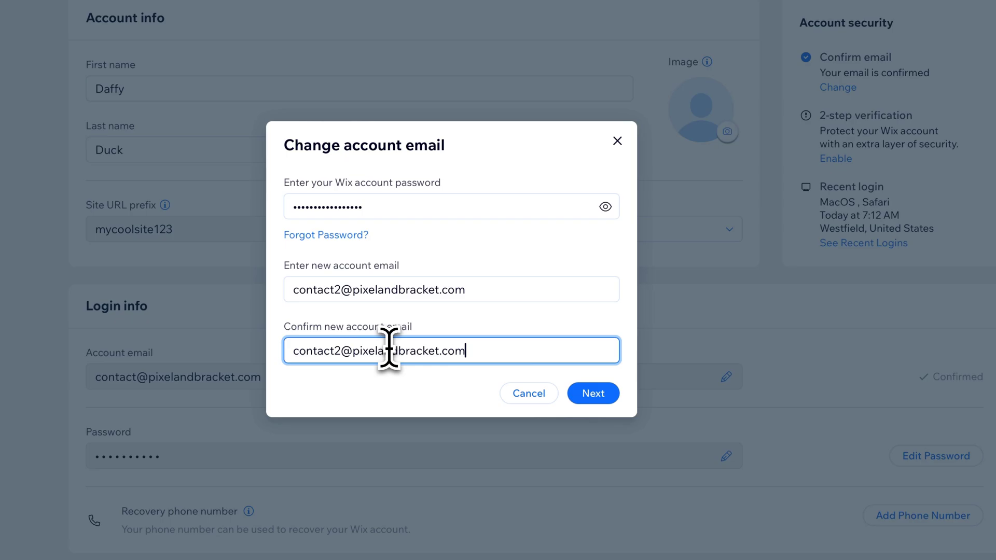
pyautogui.click(593, 393)
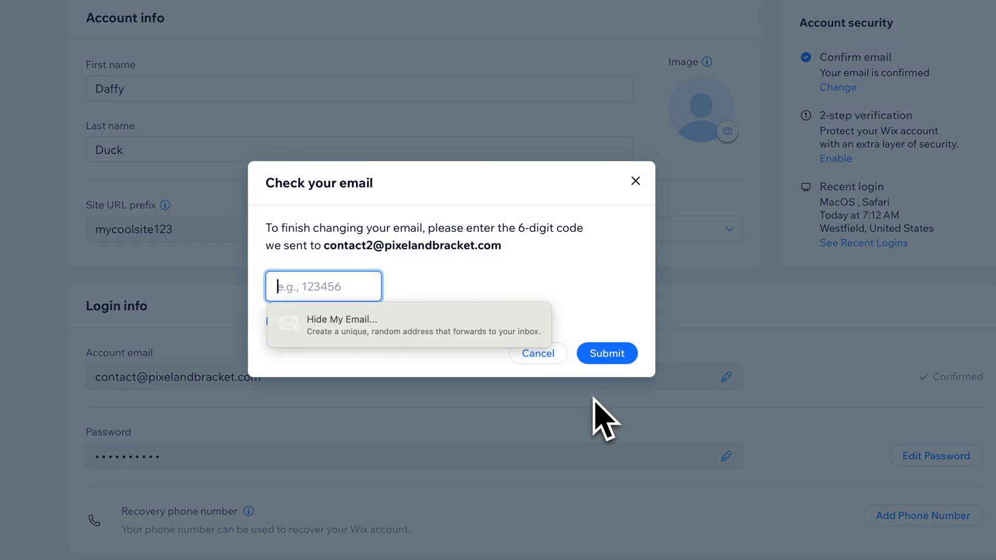
# - Cancel the email change without entering the code, confirm it, and check the email shows Confirmed
pyautogui.click(424, 292)
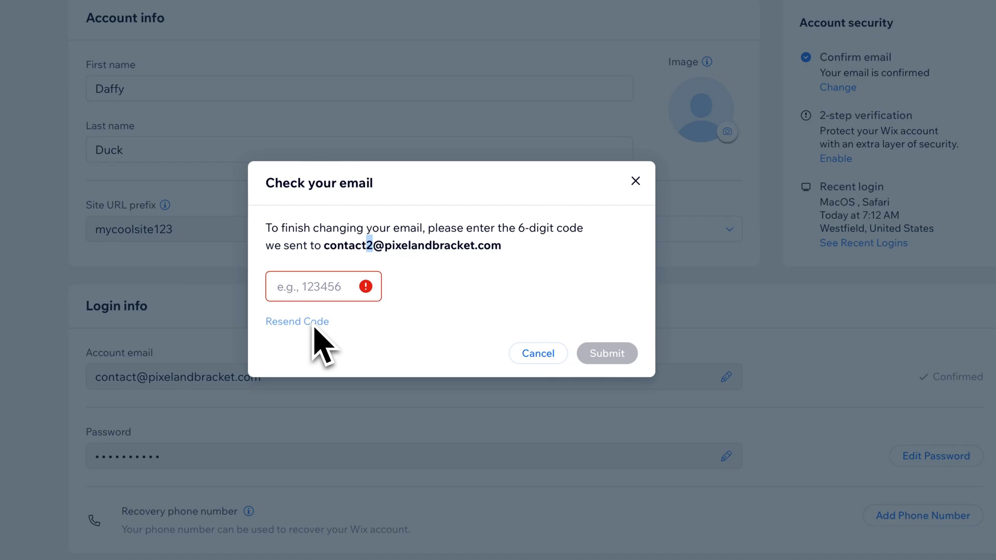
pyautogui.click(538, 354)
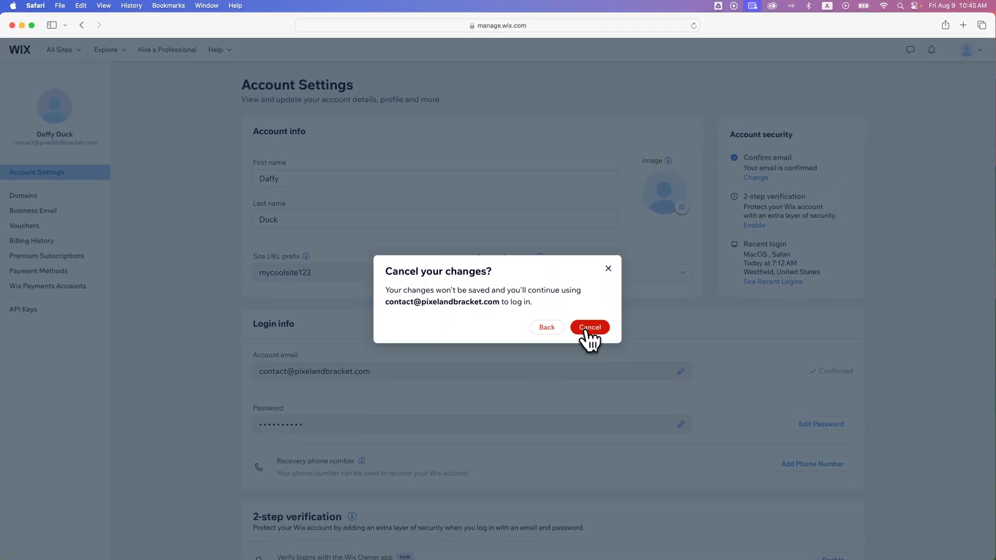
pyautogui.click(589, 328)
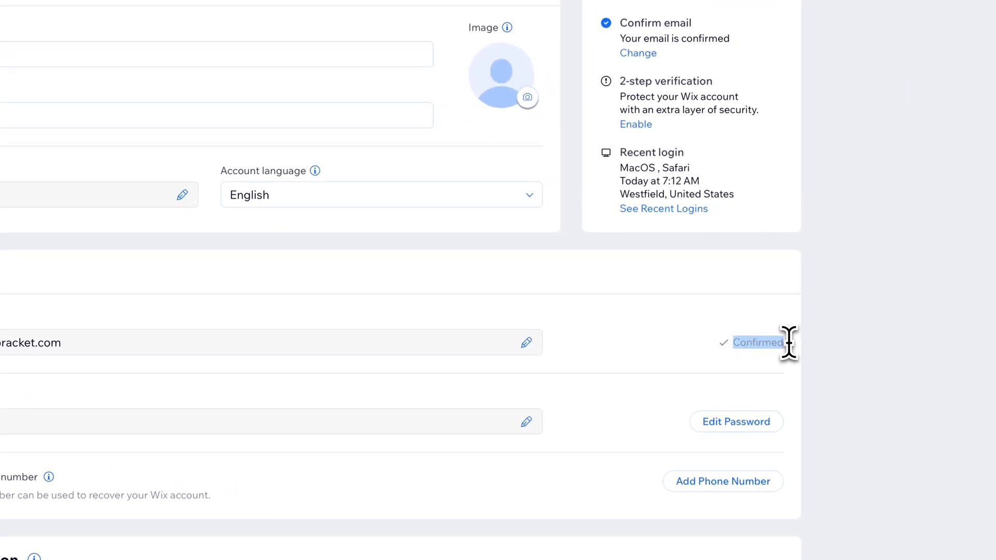
pyautogui.moveTo(786, 342); pyautogui.dragTo(715, 342)
pyautogui.click(701, 342)
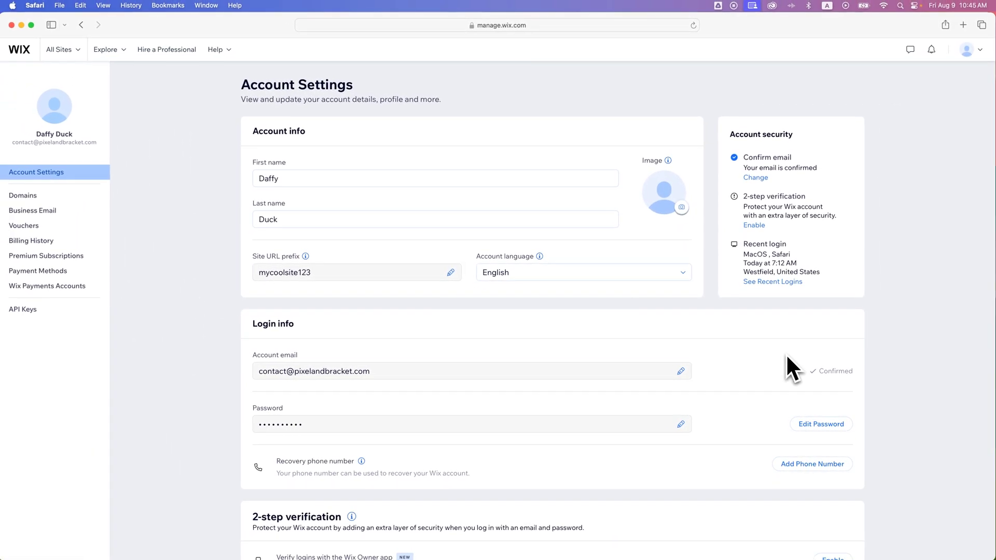